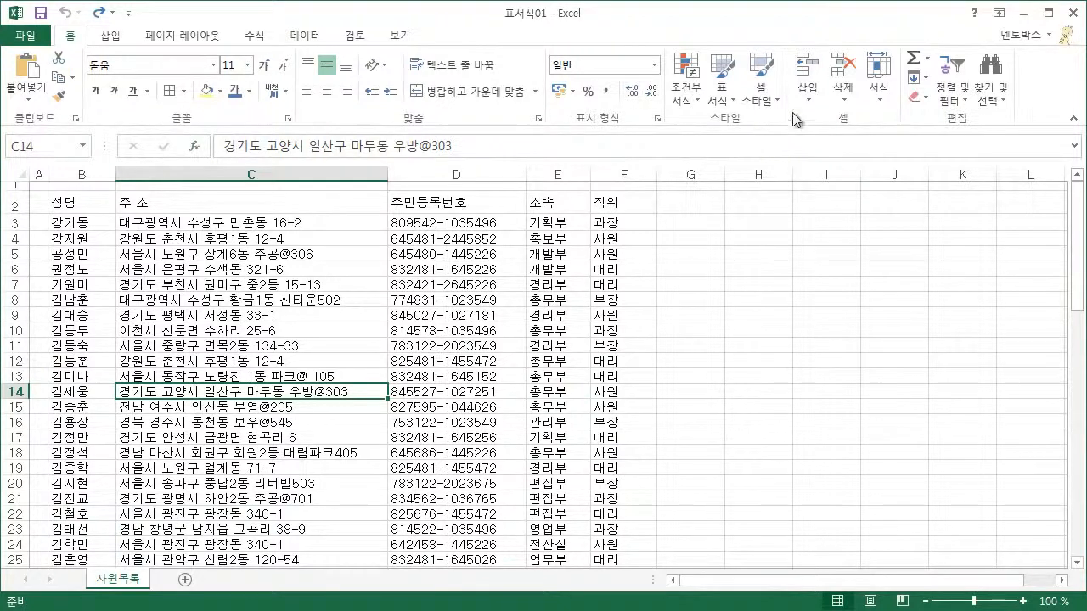
pyautogui.click(772, 96)
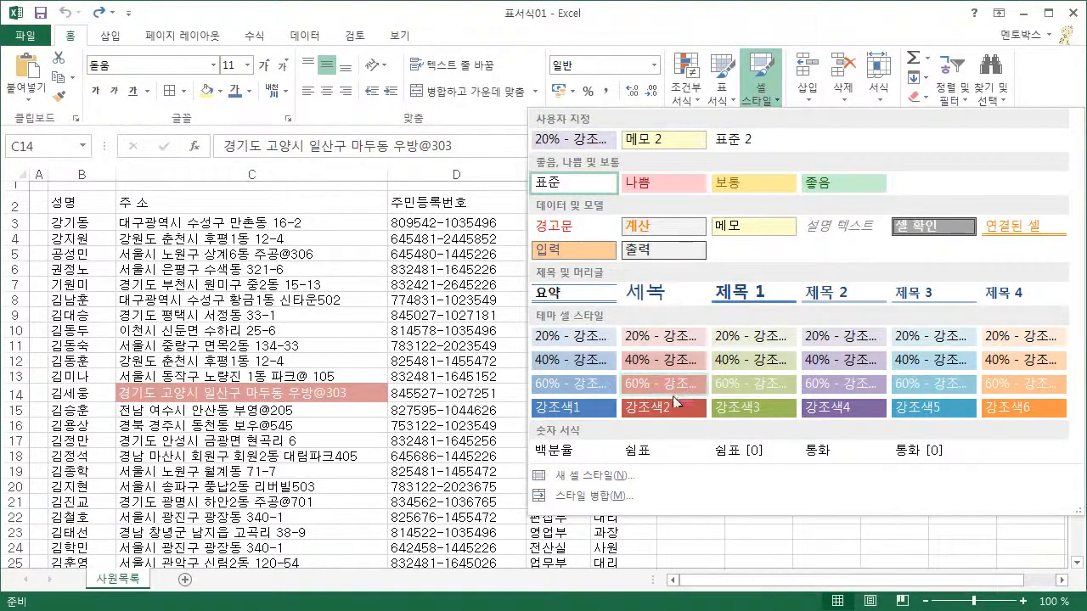
pyautogui.click(412, 335)
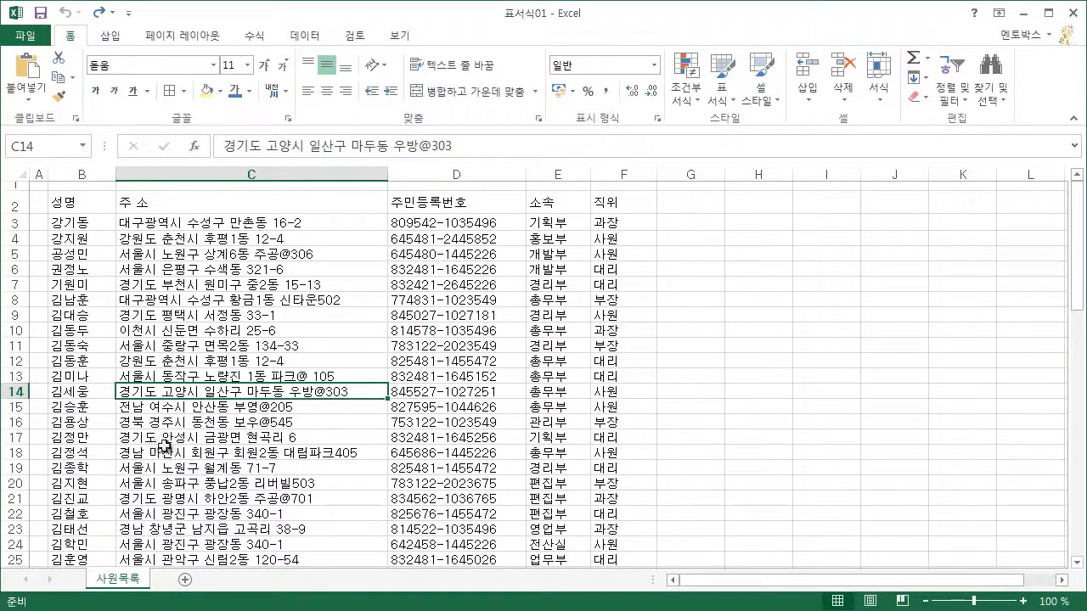
pyautogui.scroll(-20, 157, 447)
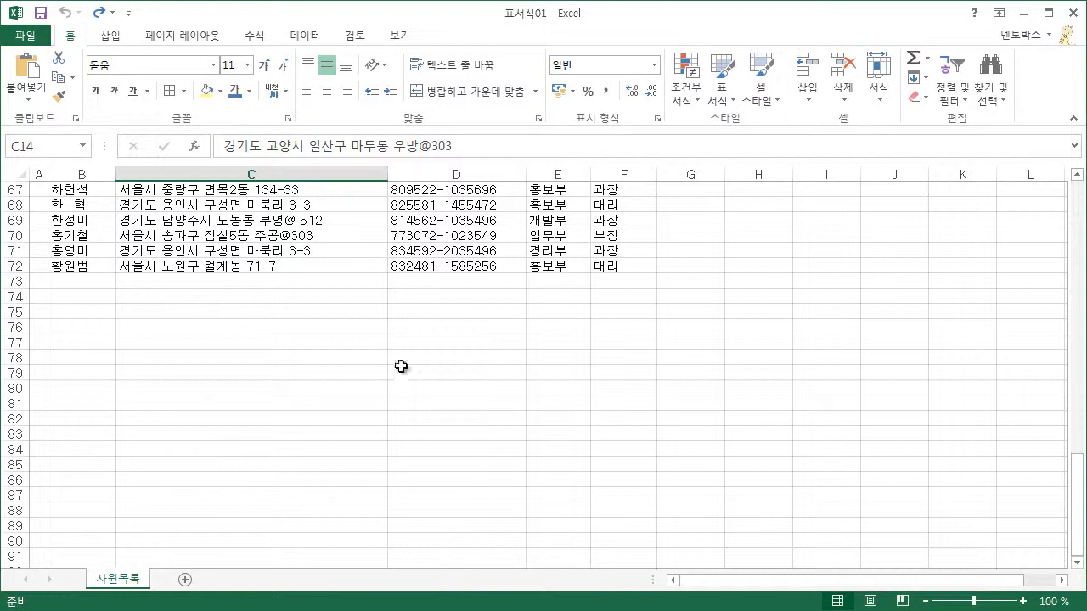
pyautogui.scroll(20, 481, 379)
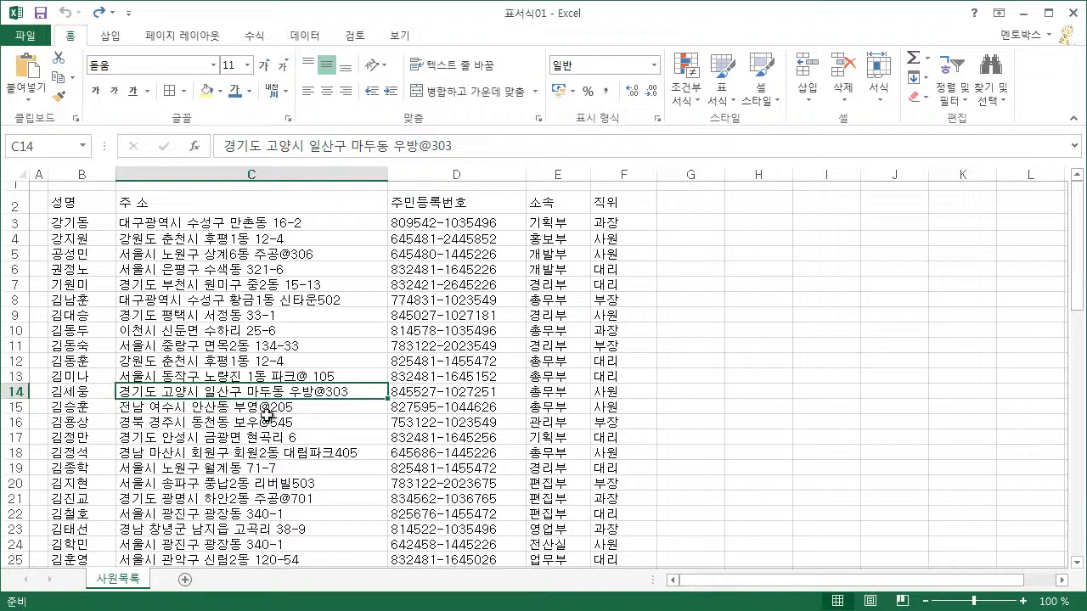
pyautogui.click(722, 101)
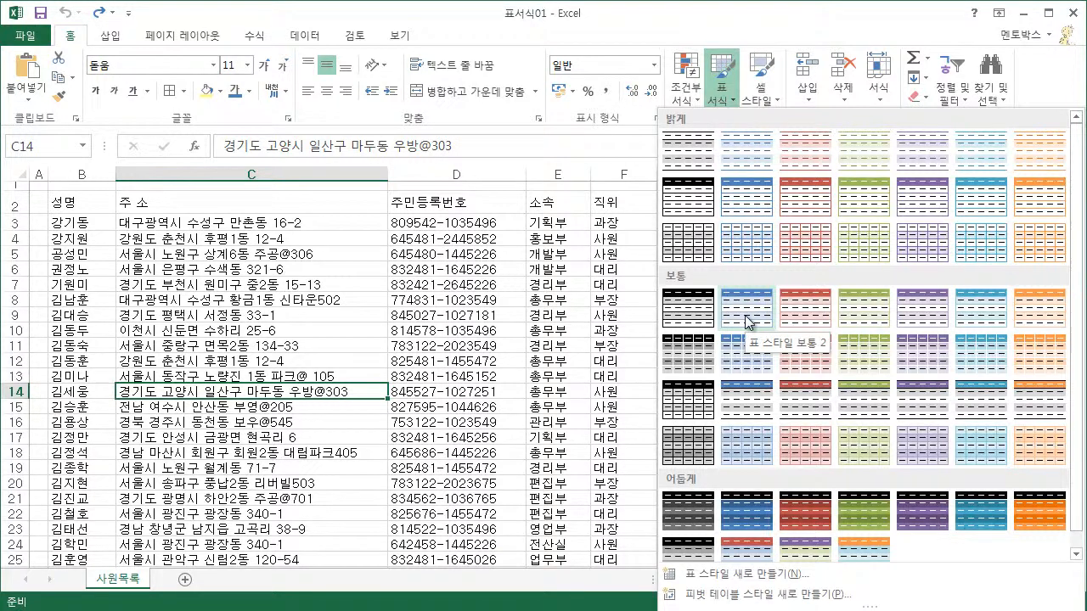
pyautogui.click(758, 92)
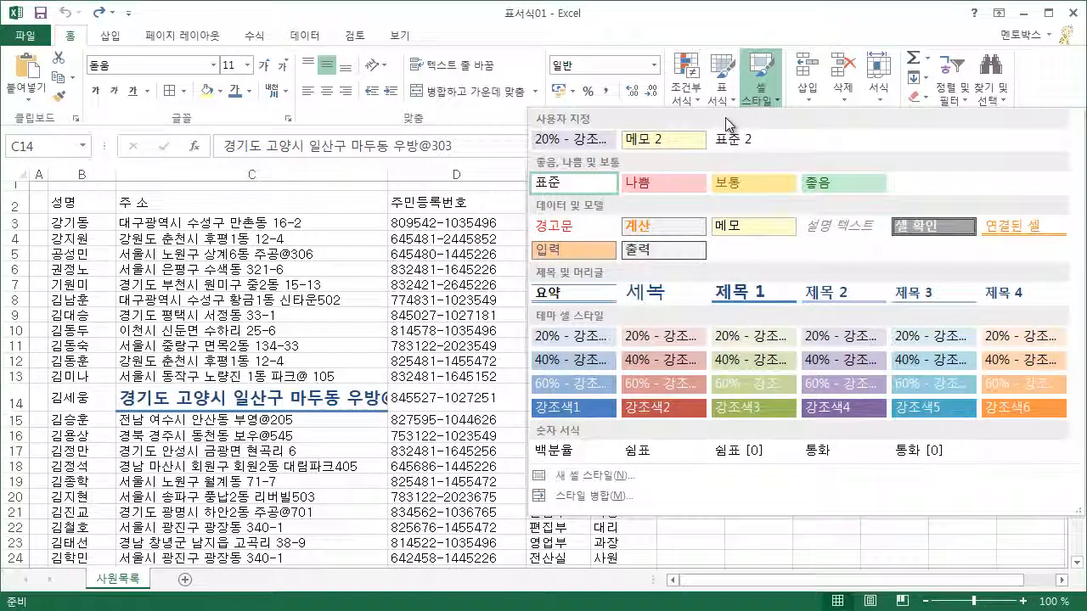
# Try formatting the employee list B2:F72 as a blue medium-style table without the header option, and undo the conversion
pyautogui.click(721, 85)
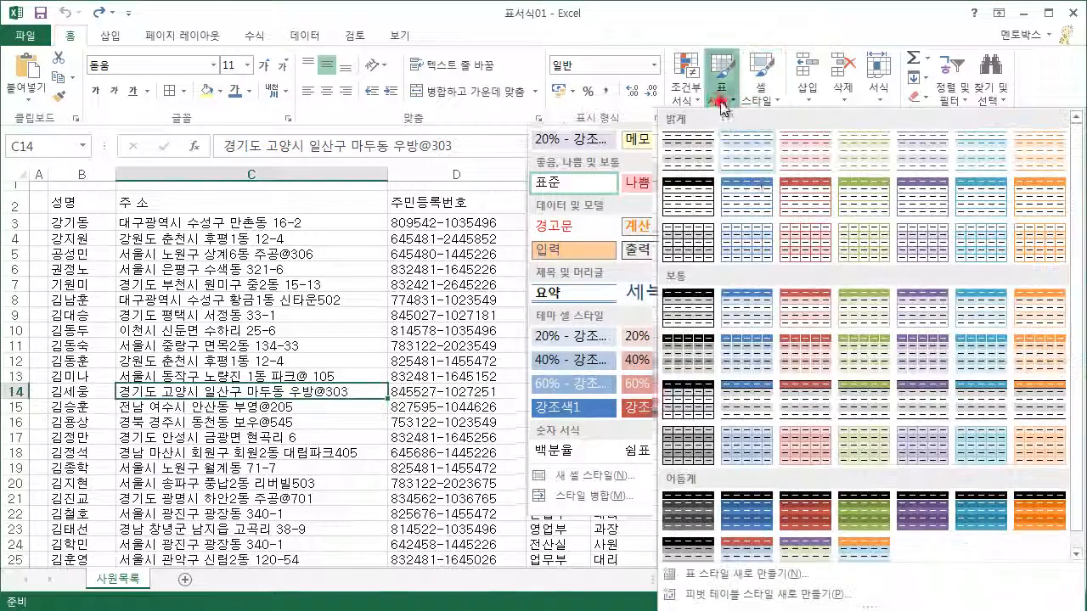
pyautogui.click(747, 351)
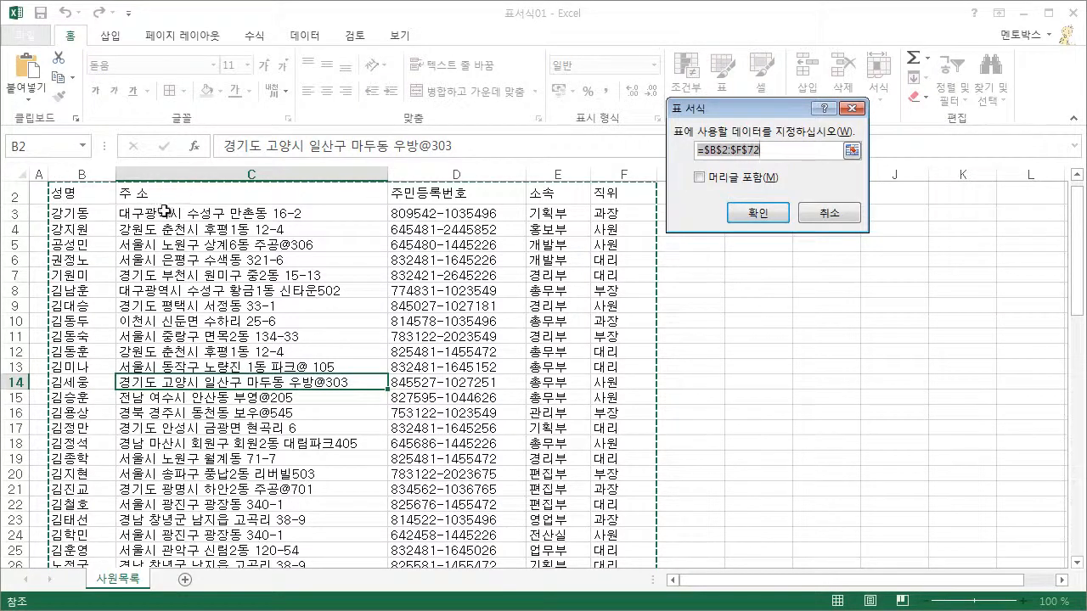
pyautogui.click(766, 214)
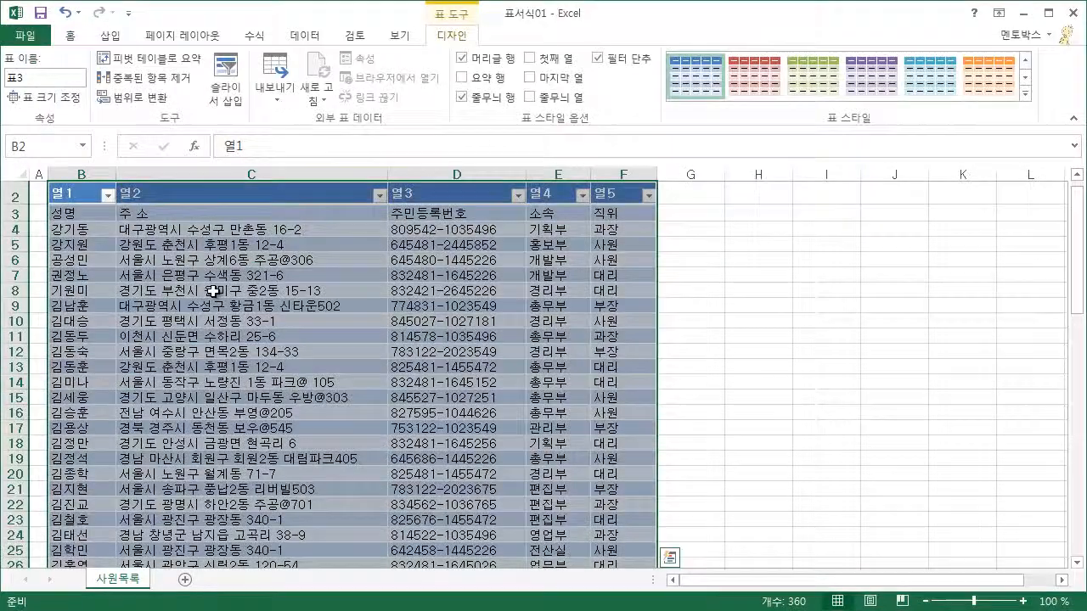
pyautogui.click(192, 290)
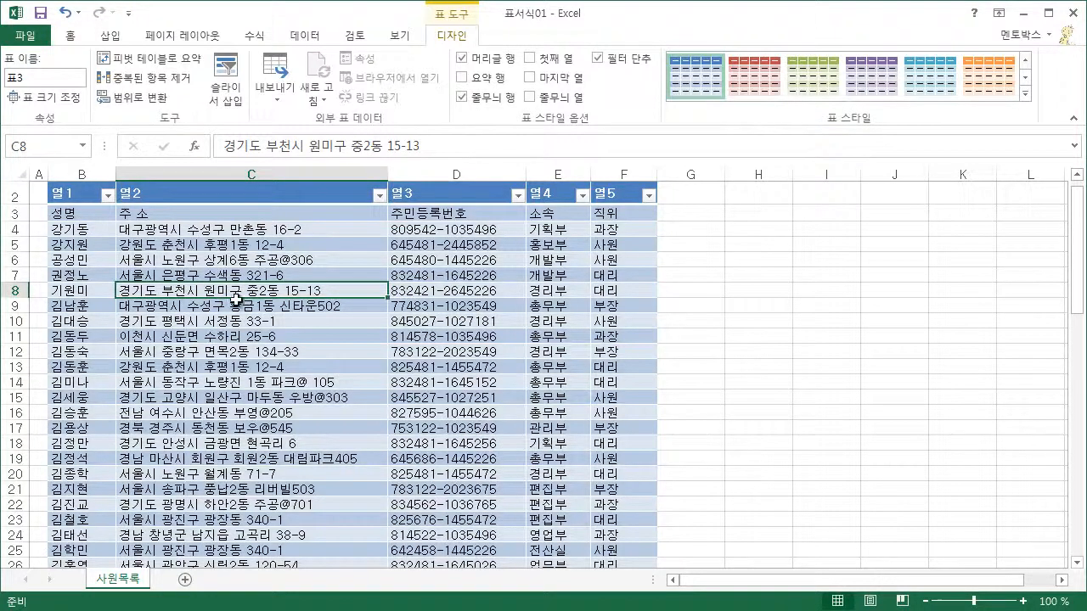
pyautogui.click(67, 12)
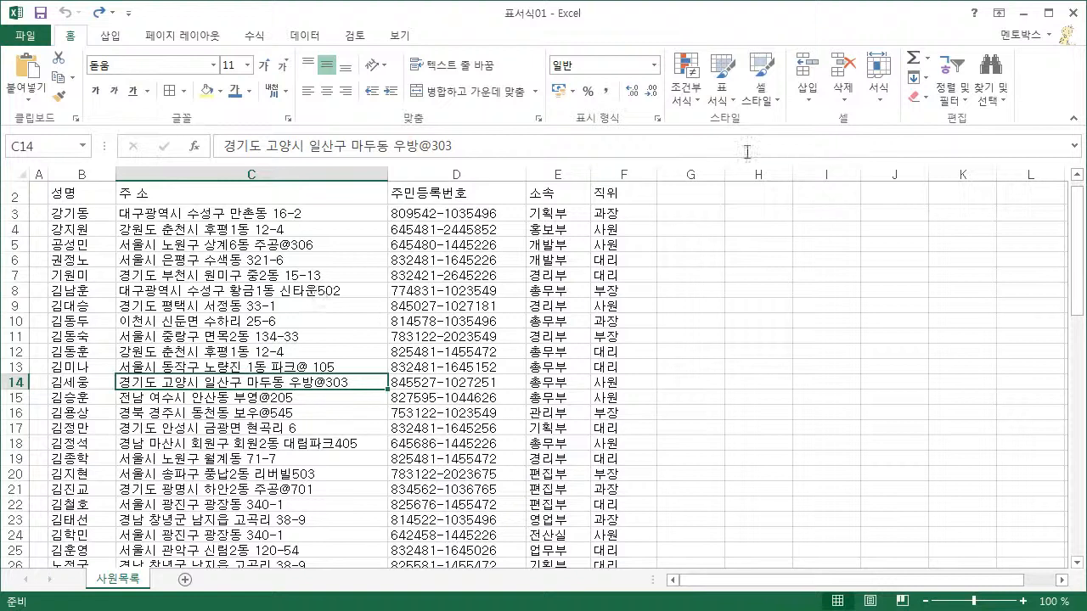
# Format the employee list B2:F72 as a table with a blue medium style, treating its first row as headers
pyautogui.click(722, 93)
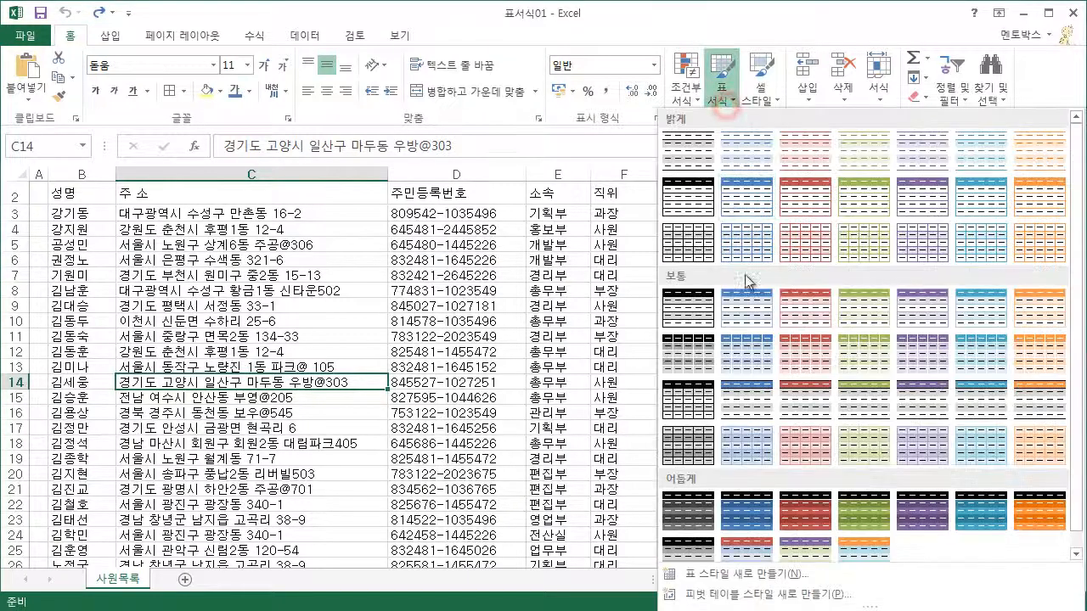
pyautogui.click(750, 352)
pyautogui.click(700, 177)
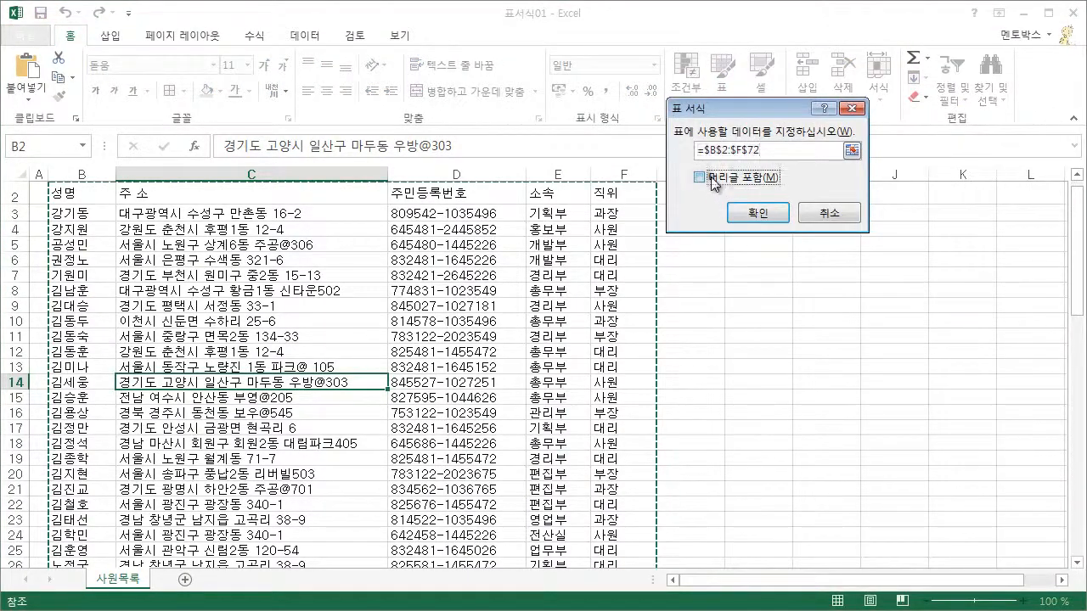
pyautogui.click(751, 215)
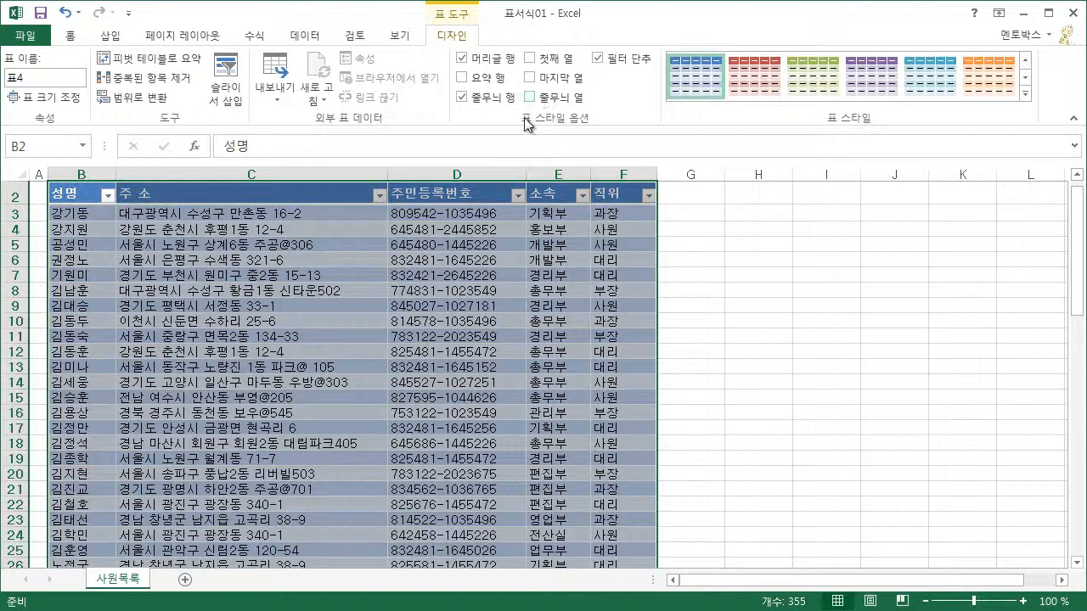
# Try the First Column, Last Column, Total Row and Banded Columns options on the table, switching each one off again
pyautogui.click(530, 58)
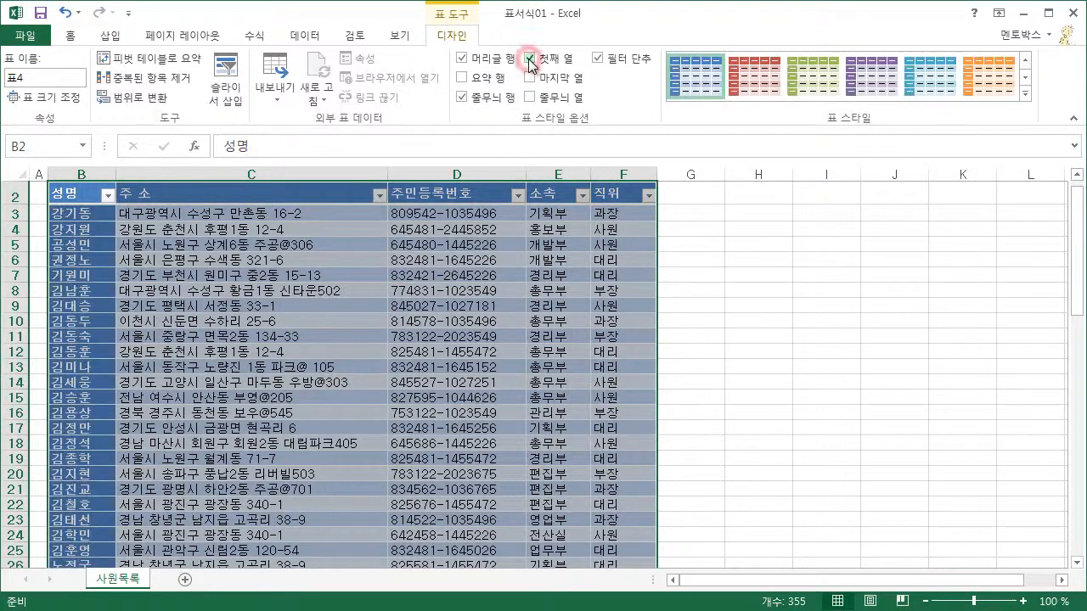
pyautogui.click(529, 58)
pyautogui.click(530, 77)
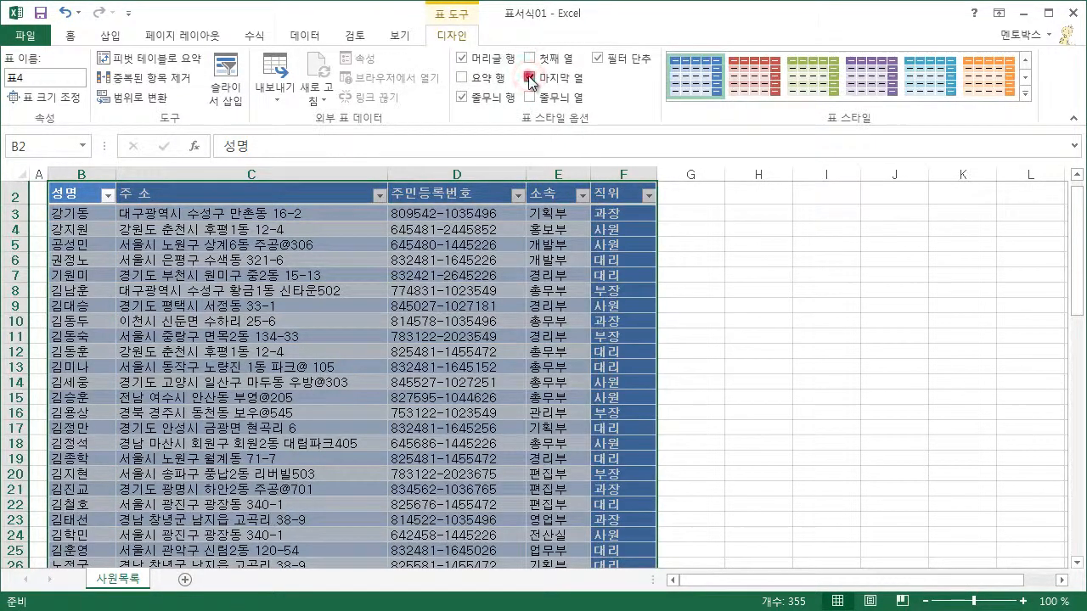
pyautogui.click(530, 77)
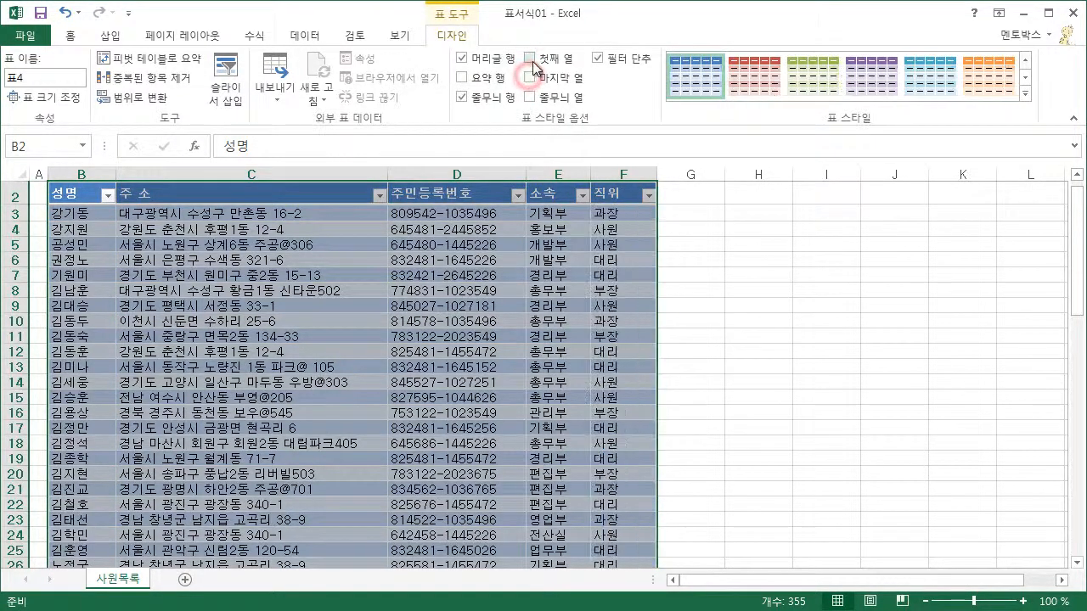
pyautogui.click(460, 77)
pyautogui.click(461, 77)
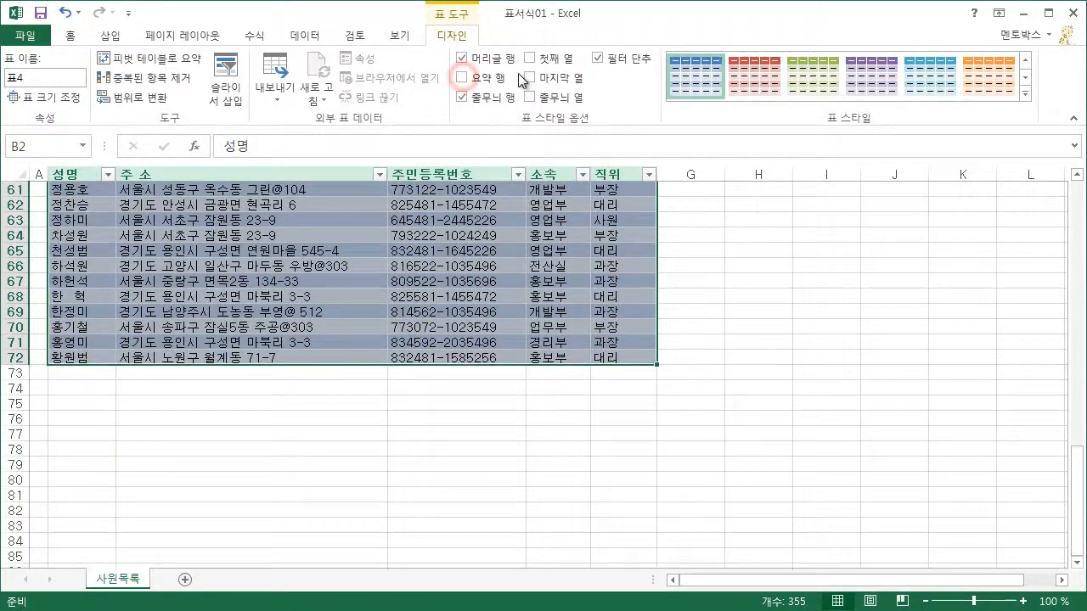
pyautogui.click(531, 97)
pyautogui.click(530, 97)
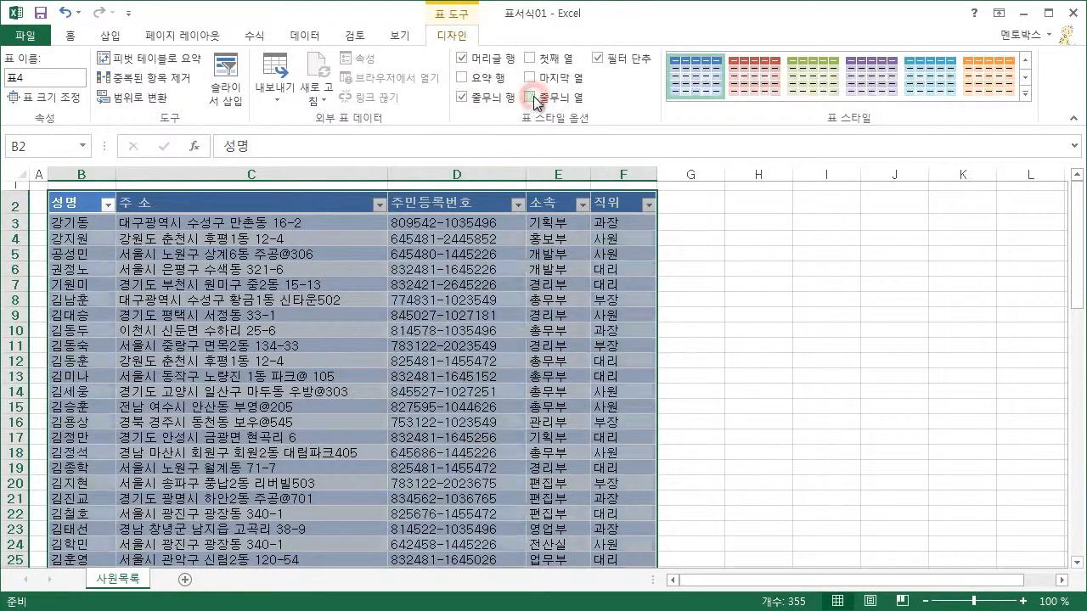
# Change the employee table's style to the green banded medium style
pyautogui.click(1024, 94)
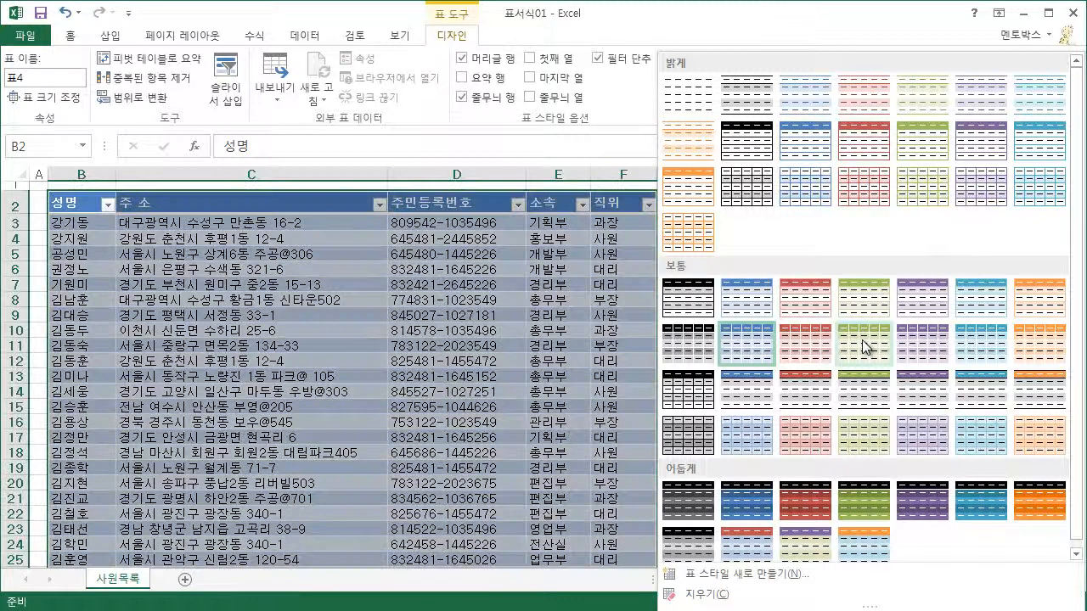
pyautogui.click(864, 346)
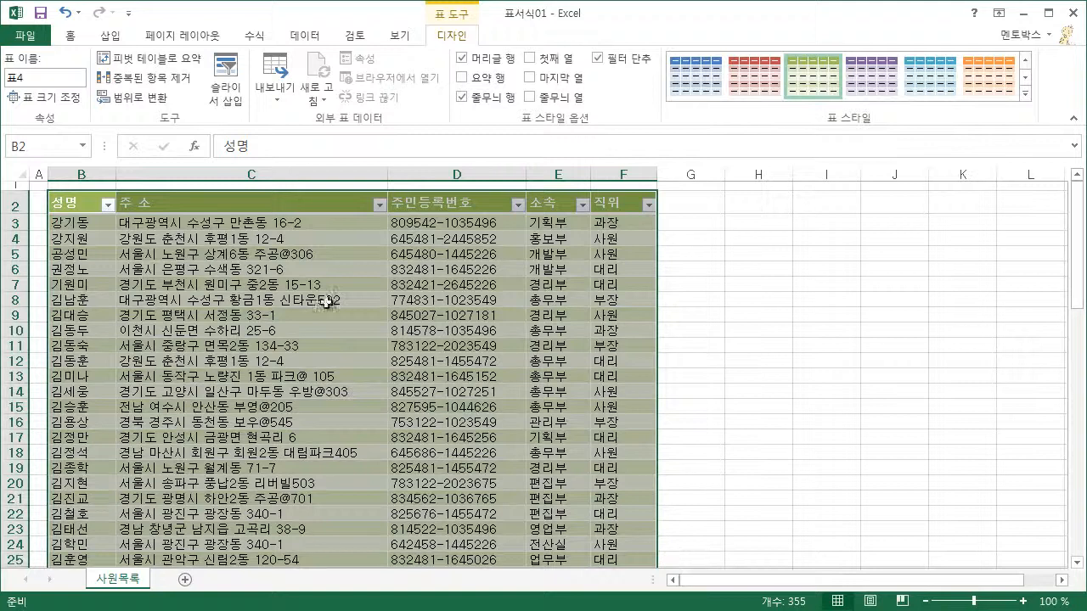
pyautogui.click(350, 389)
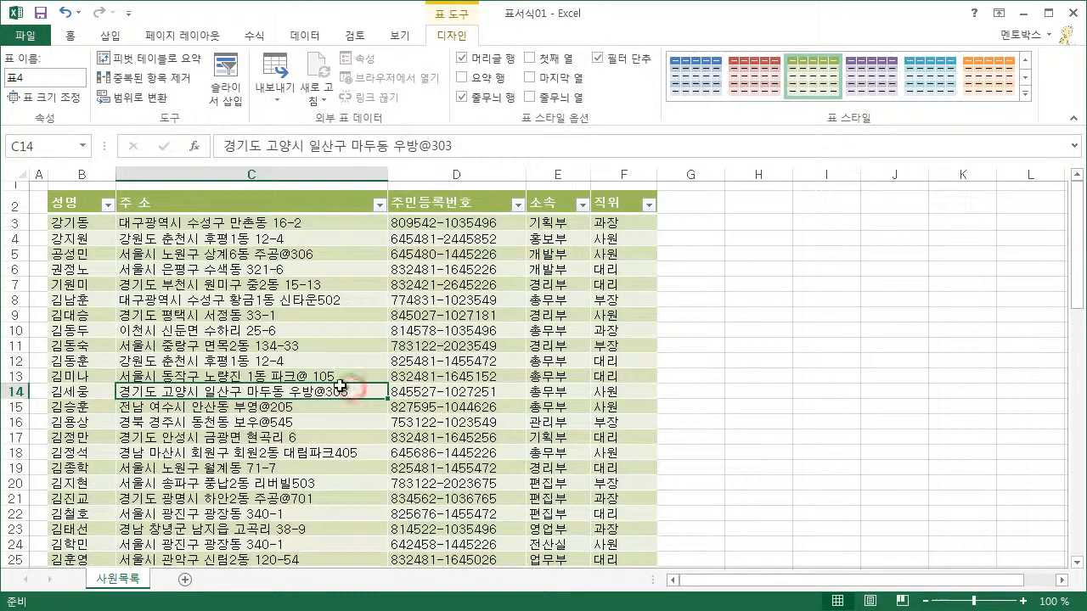
# Extend the table by entering a new employee's name in B73, directly below the last record, and check the extended rows
pyautogui.scroll(-9, 339, 387)
pyautogui.scroll(-8, 336, 387)
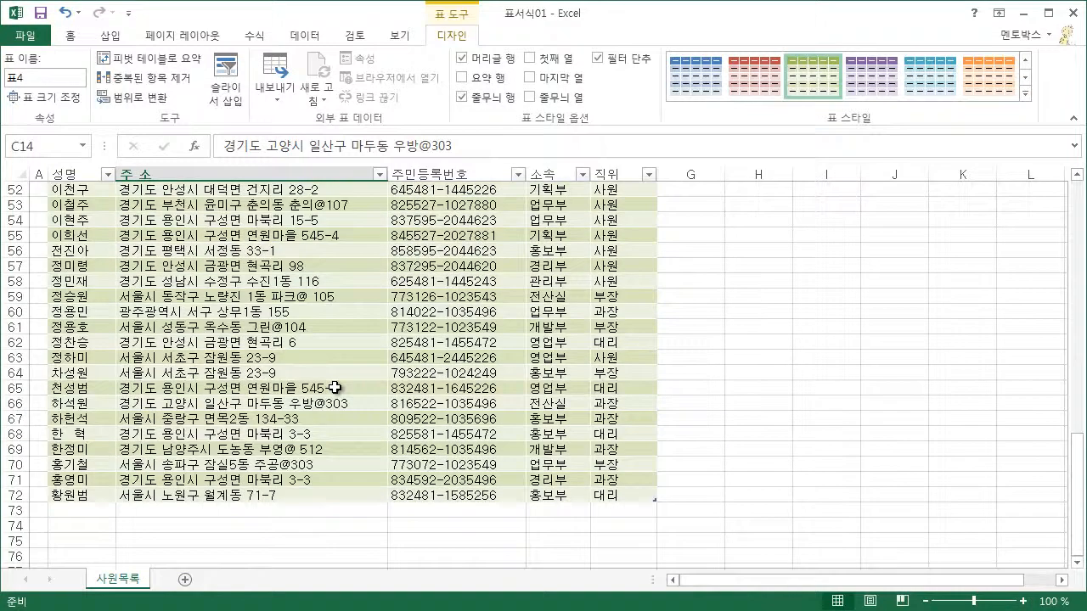
pyautogui.scroll(-1, 333, 387)
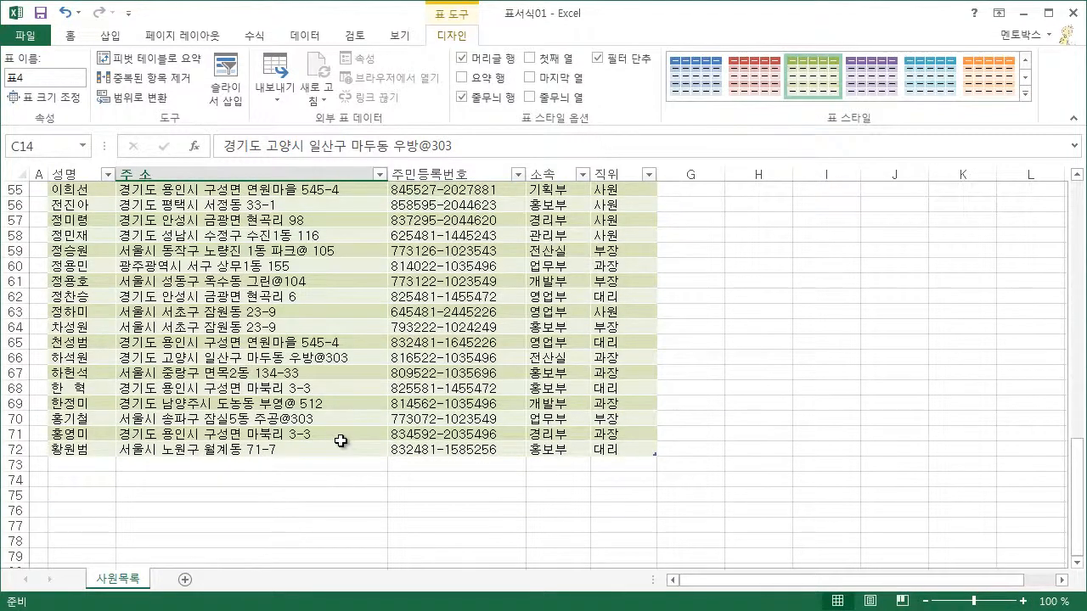
pyautogui.click(71, 465)
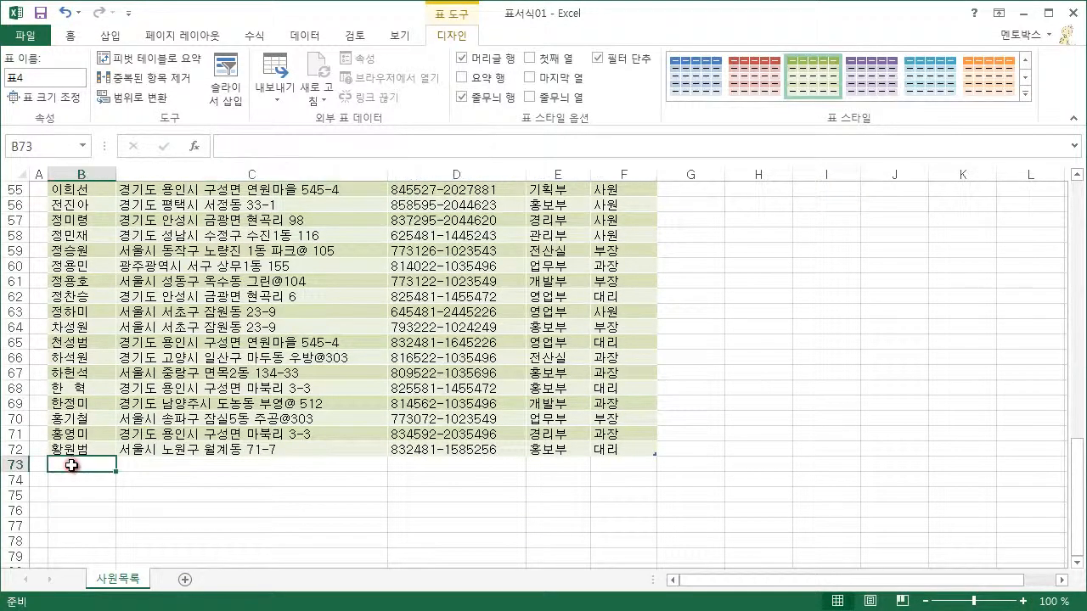
pyautogui.write('이워ㄴ정')
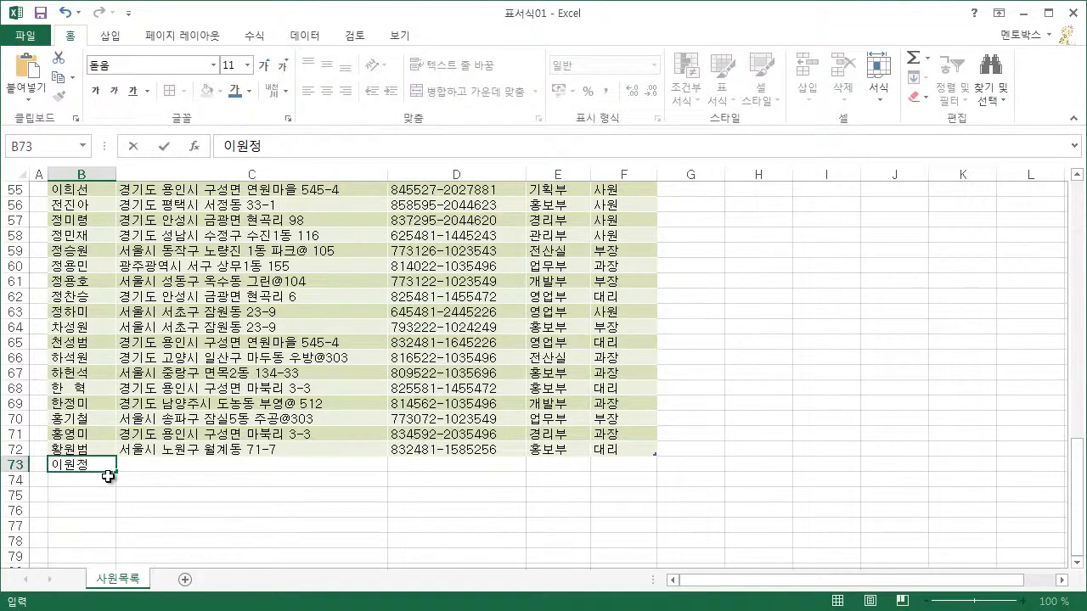
pyautogui.press('Tab')
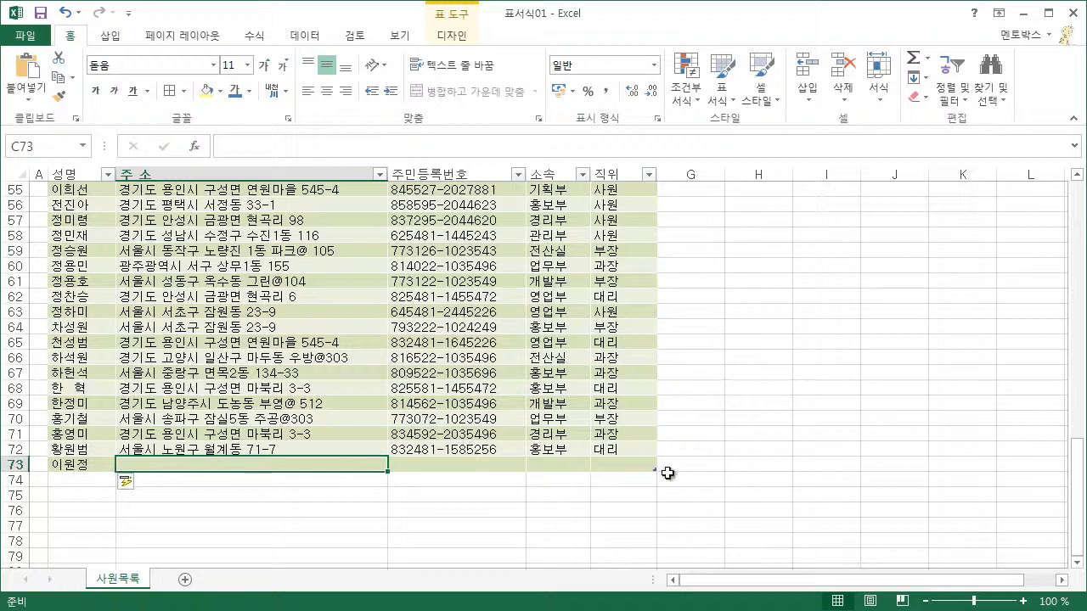
pyautogui.scroll(5, 550, 467)
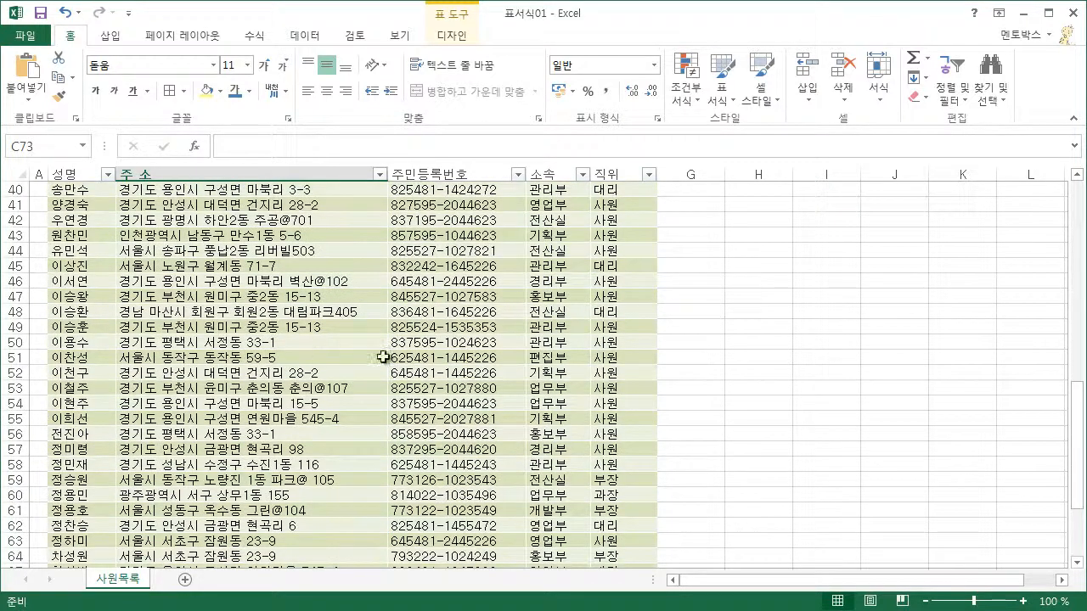
pyautogui.scroll(-4, 320, 348)
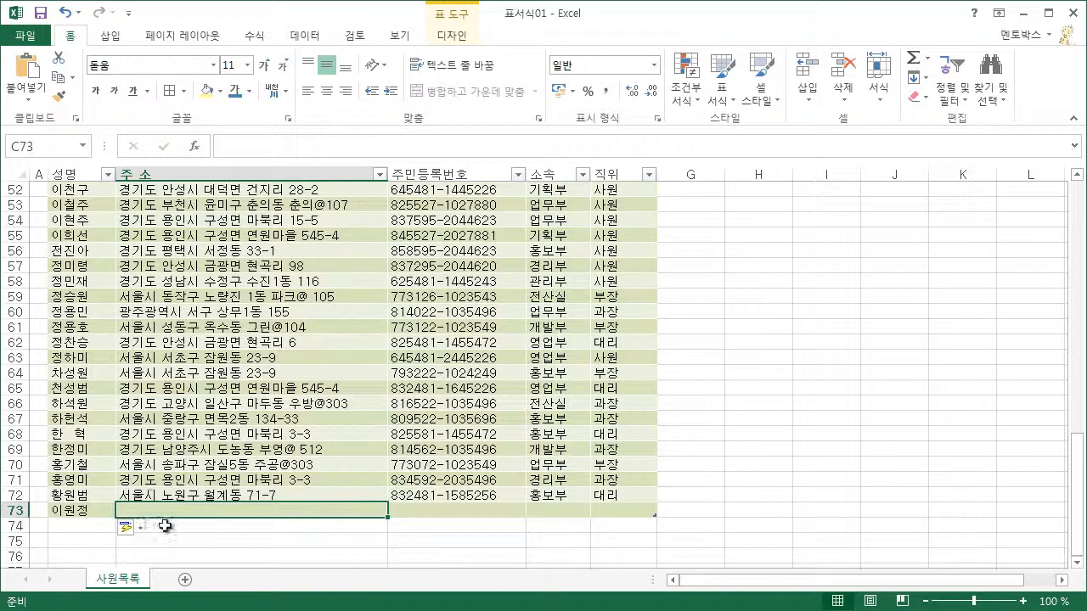
# Insert a blank row at row 59 inside the table and select its address cell C59
pyautogui.click(206, 433)
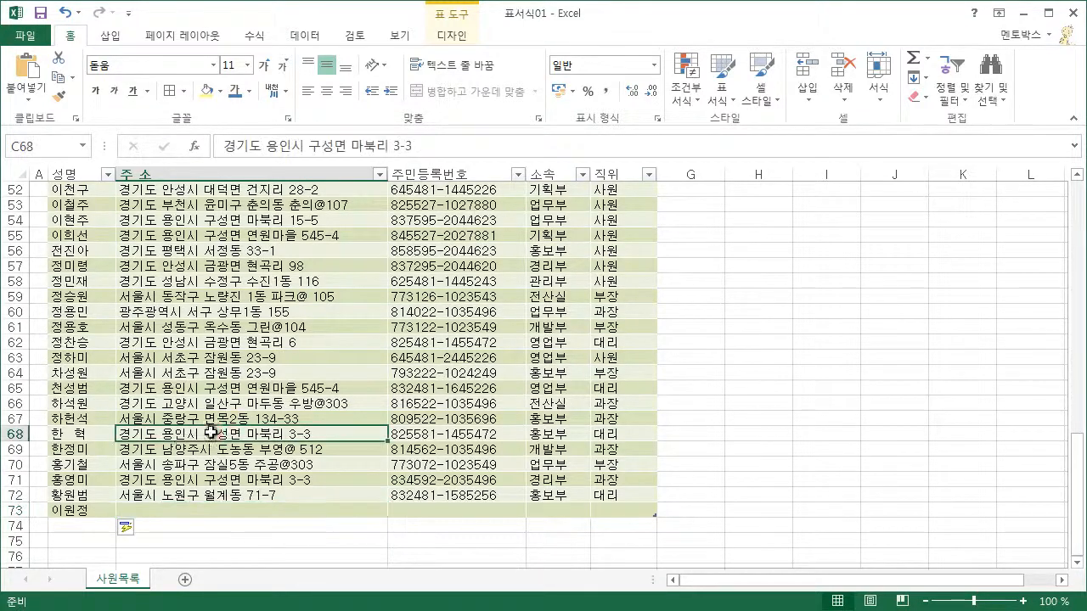
pyautogui.scroll(1, 211, 428)
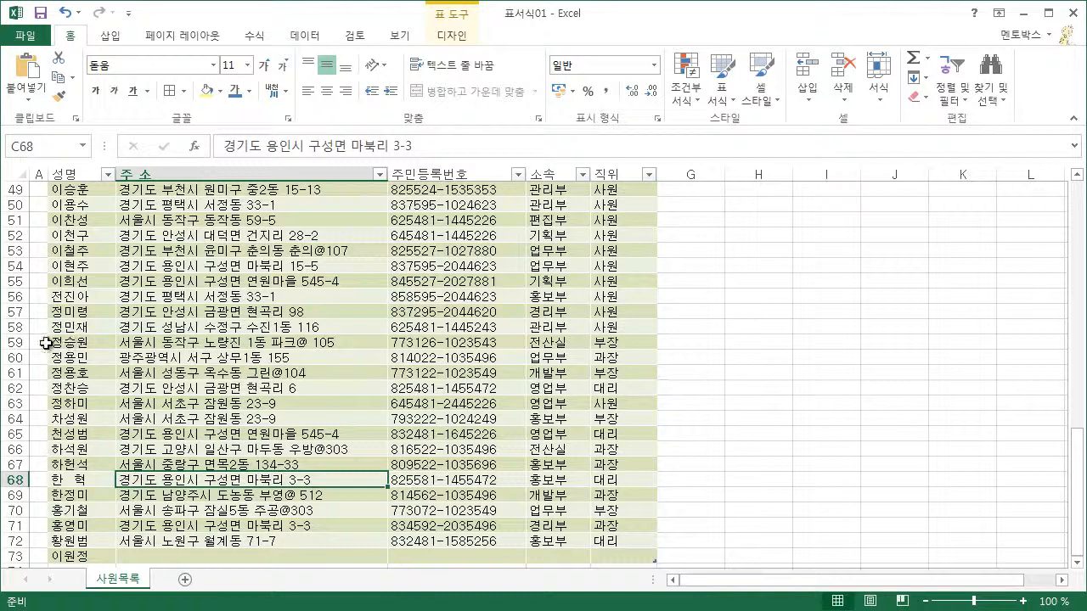
pyautogui.click(17, 341)
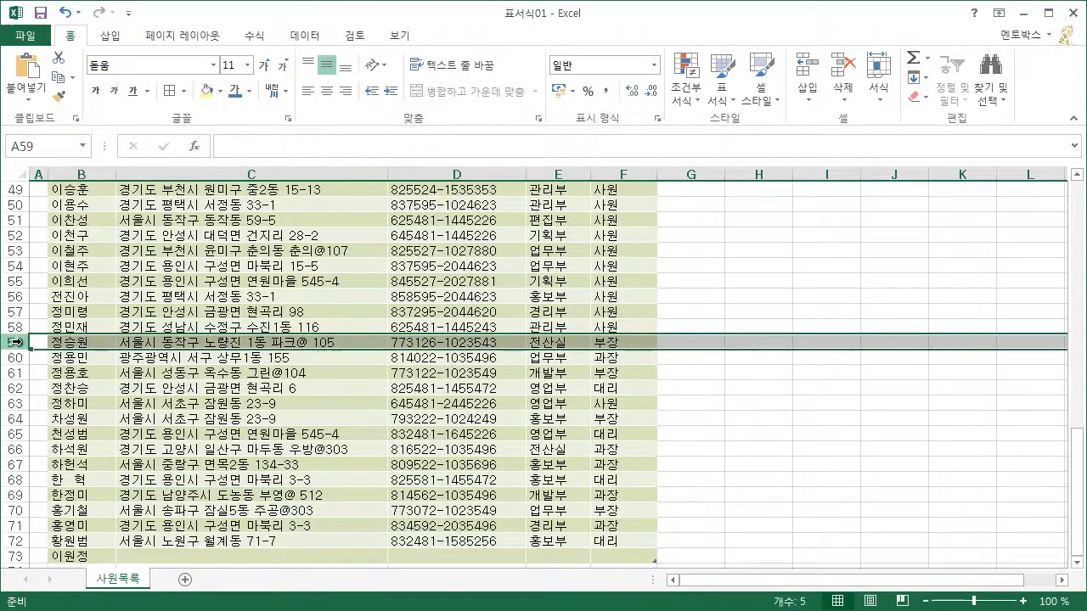
pyautogui.rightClick(18, 342)
pyautogui.click(66, 459)
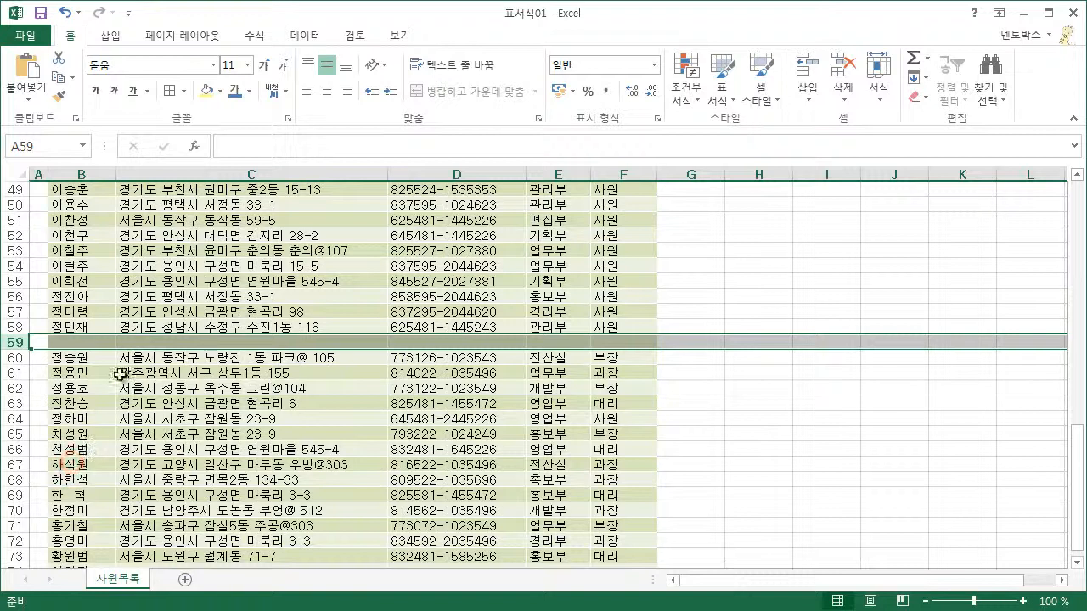
pyautogui.click(174, 416)
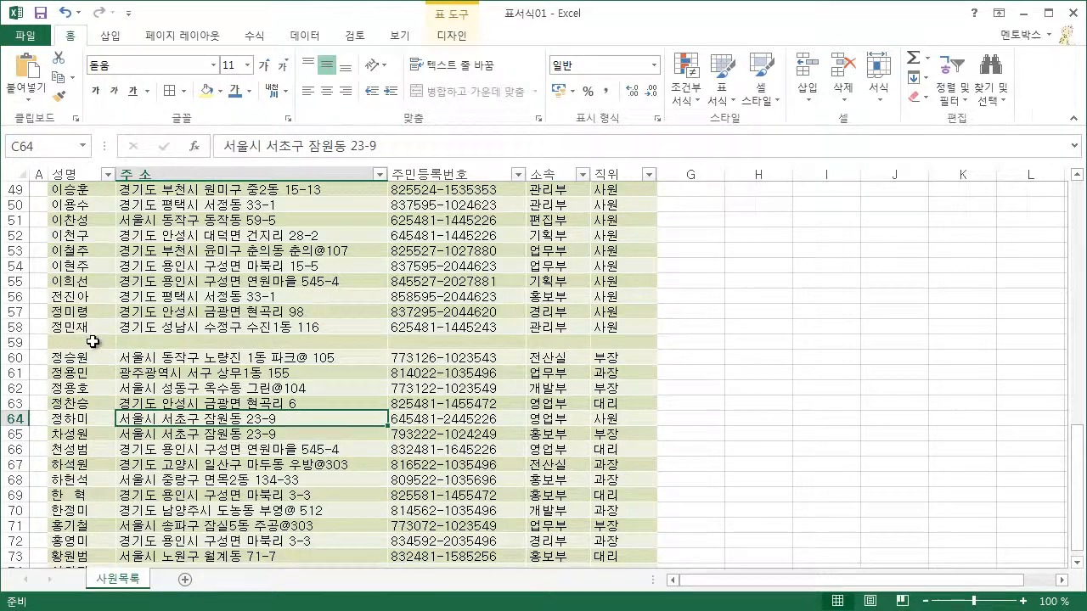
pyautogui.click(136, 342)
# Examine the table from its header down to the last rows, checking the column headings and row banding
pyautogui.scroll(-2, 193, 402)
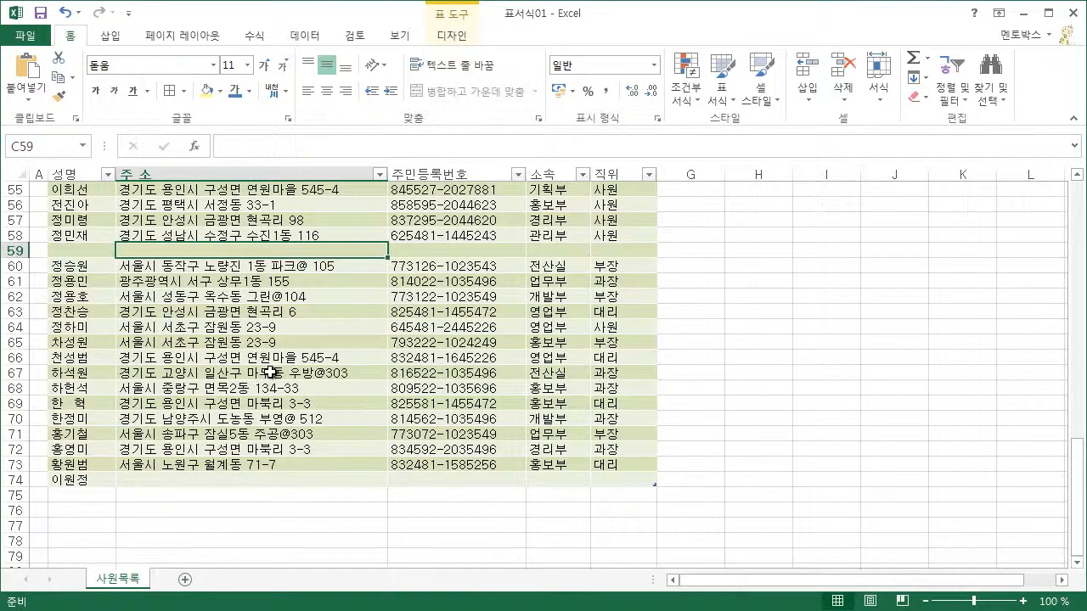
pyautogui.scroll(18, 270, 372)
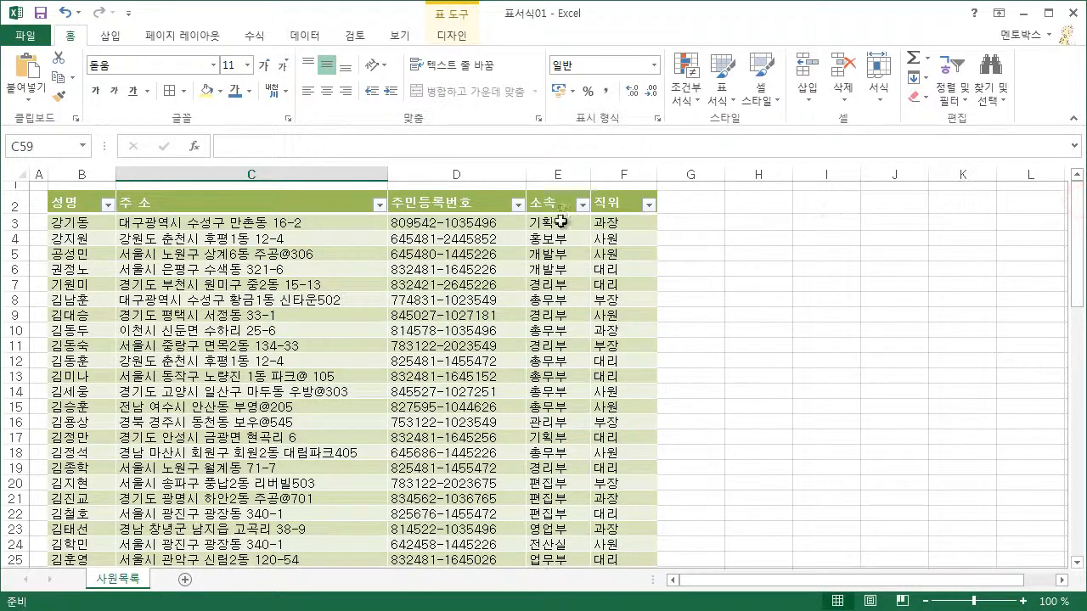
pyautogui.moveTo(1076, 208); pyautogui.dragTo(1078, 217)
pyautogui.moveTo(1079, 219); pyautogui.dragTo(1076, 276)
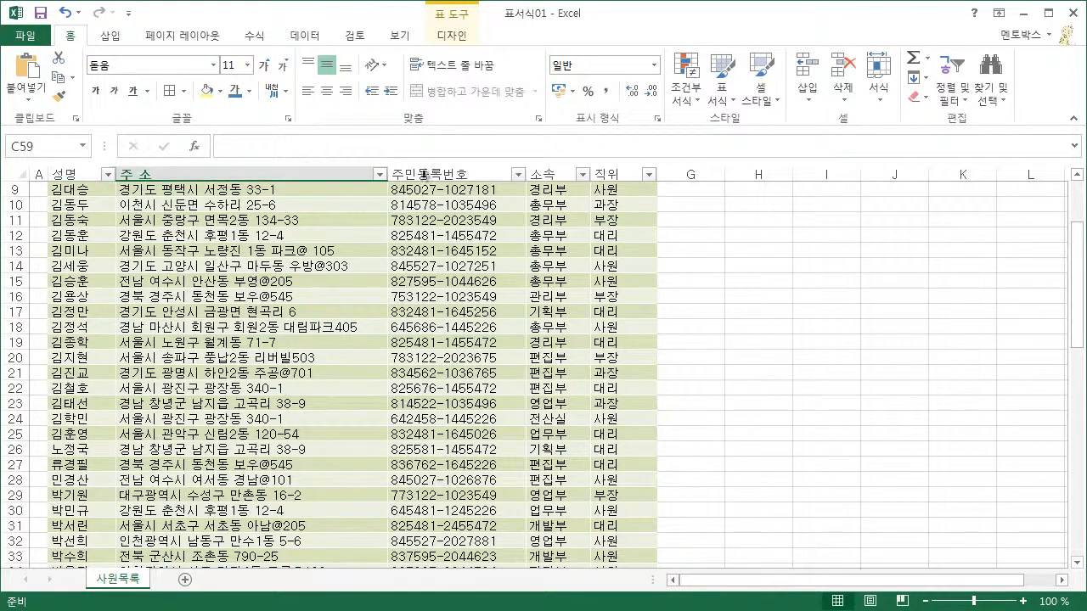
pyautogui.scroll(-3, 364, 382)
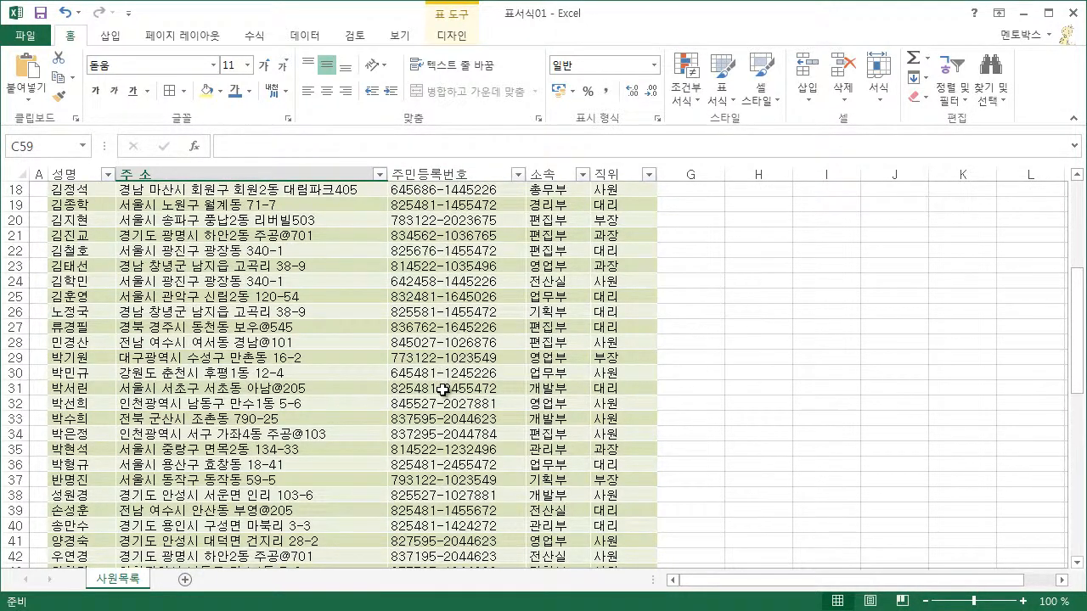
pyautogui.scroll(-3, 443, 389)
pyautogui.scroll(-11, 443, 389)
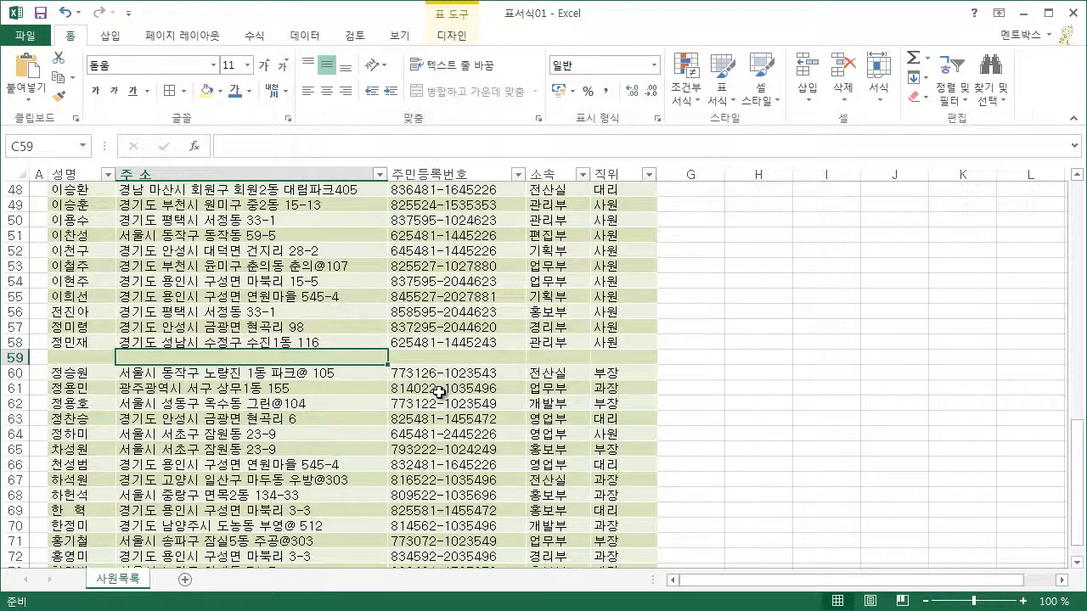
pyautogui.scroll(4, 362, 410)
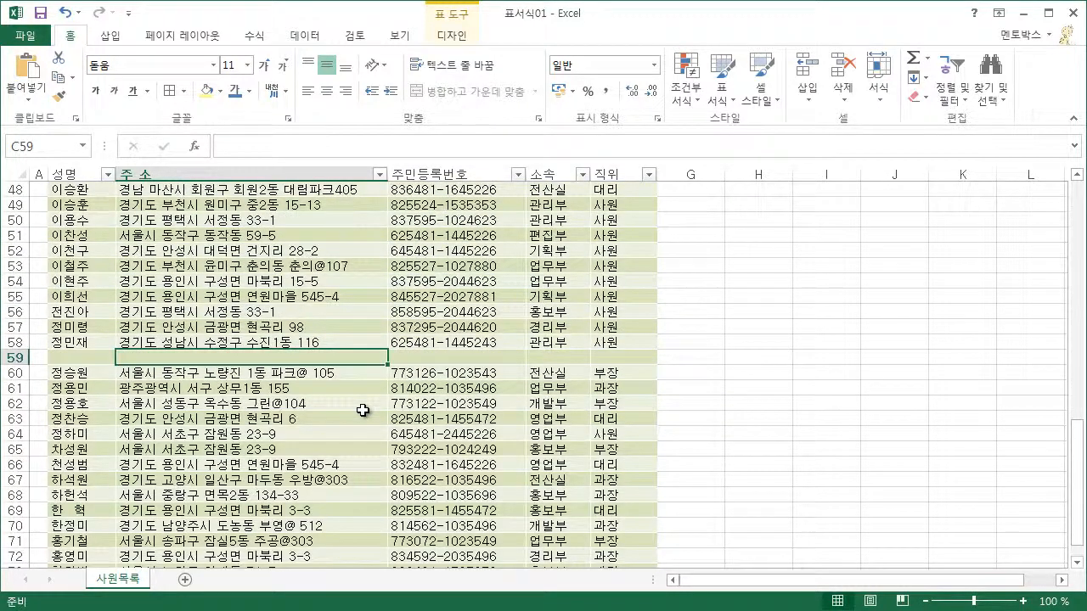